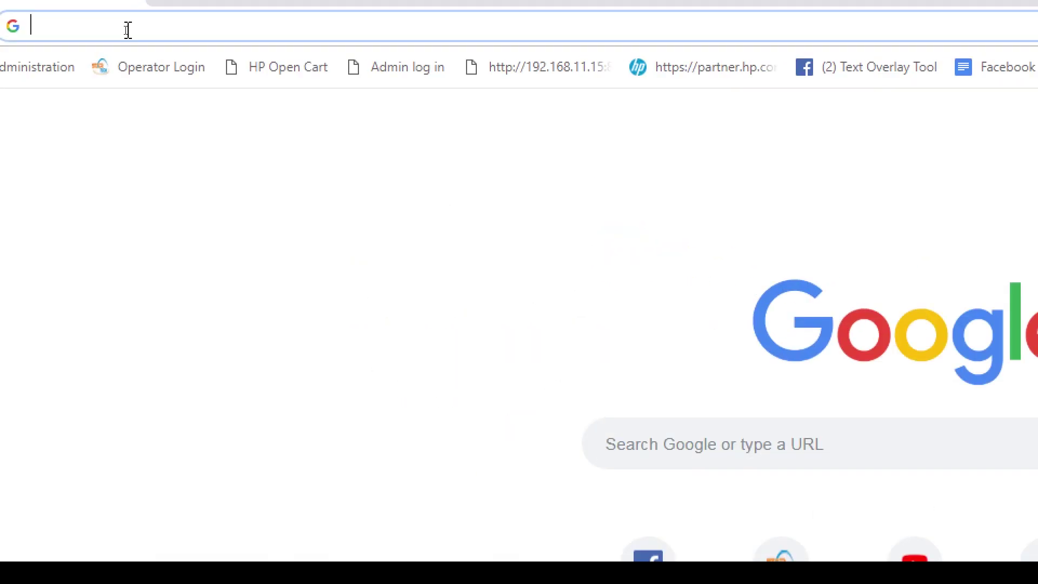
{"action": "type", "text": "www.startech.com.bd"}
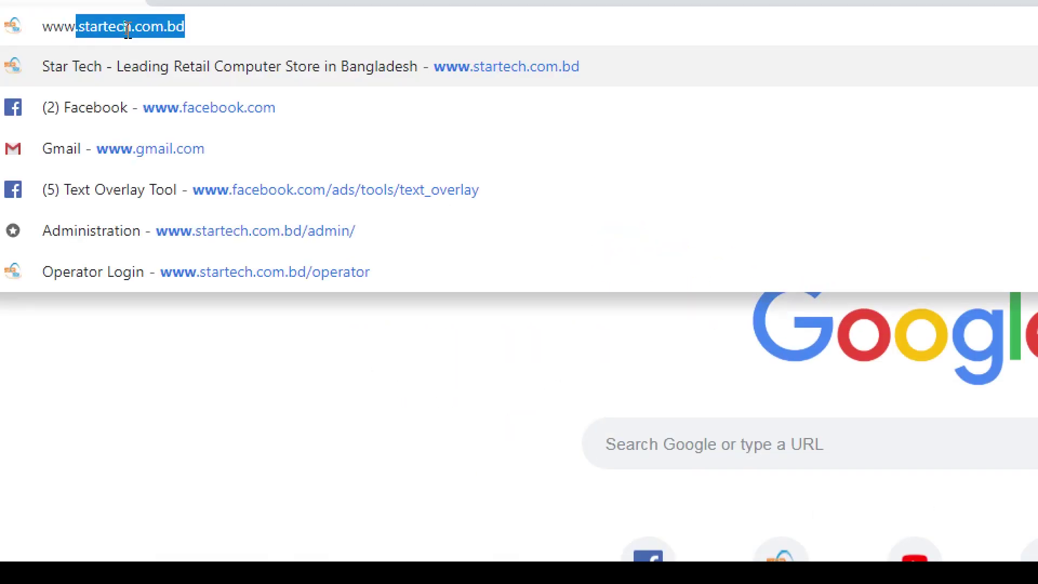
{"action": "type", "text": "s"}
{"action": "key", "text": "Return"}
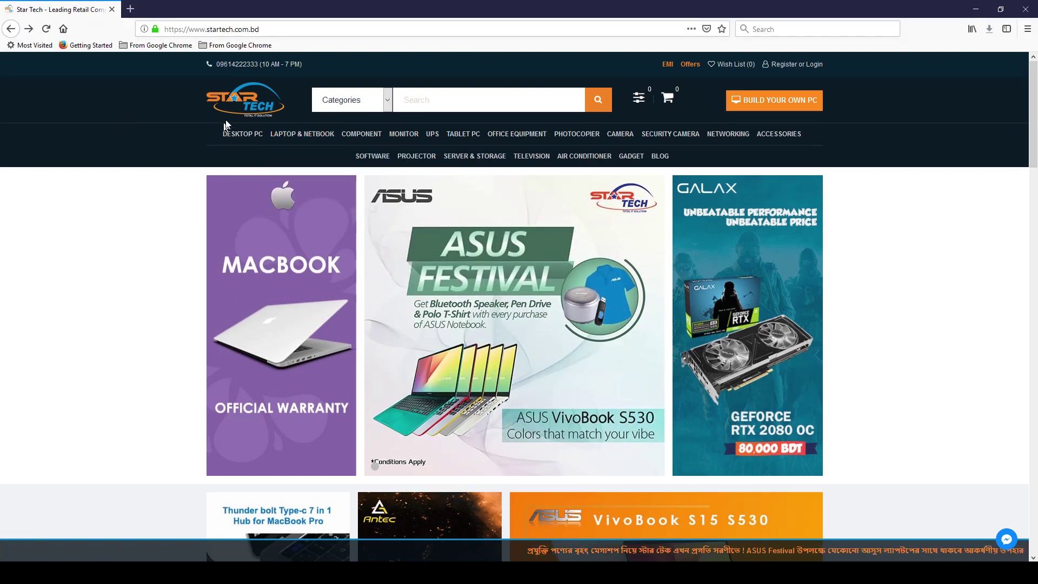
{"action": "mouse_move", "coordinate": [304, 172]}
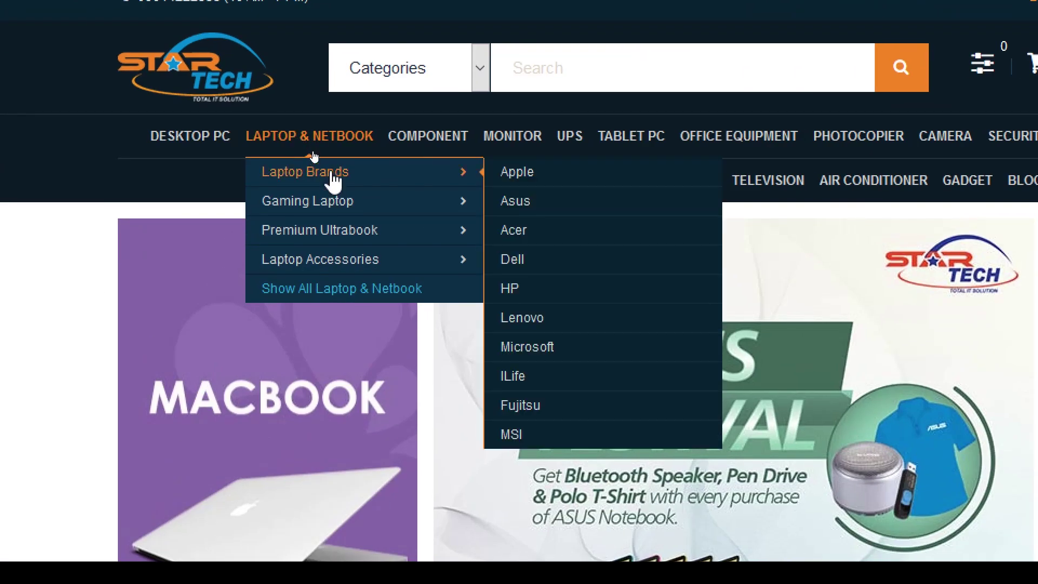
Step: Open the Laptop Brands listing from the Laptop & Netbook menu
{"action": "left_click", "coordinate": [332, 173]}
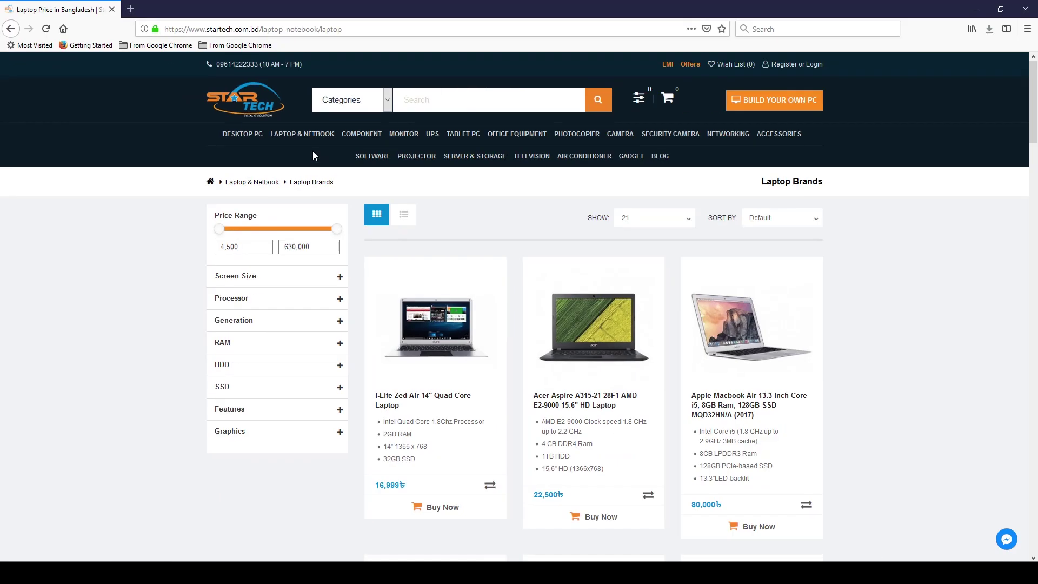
{"action": "scroll", "coordinate": [570, 289], "scroll_direction": "down", "scroll_amount": 3}
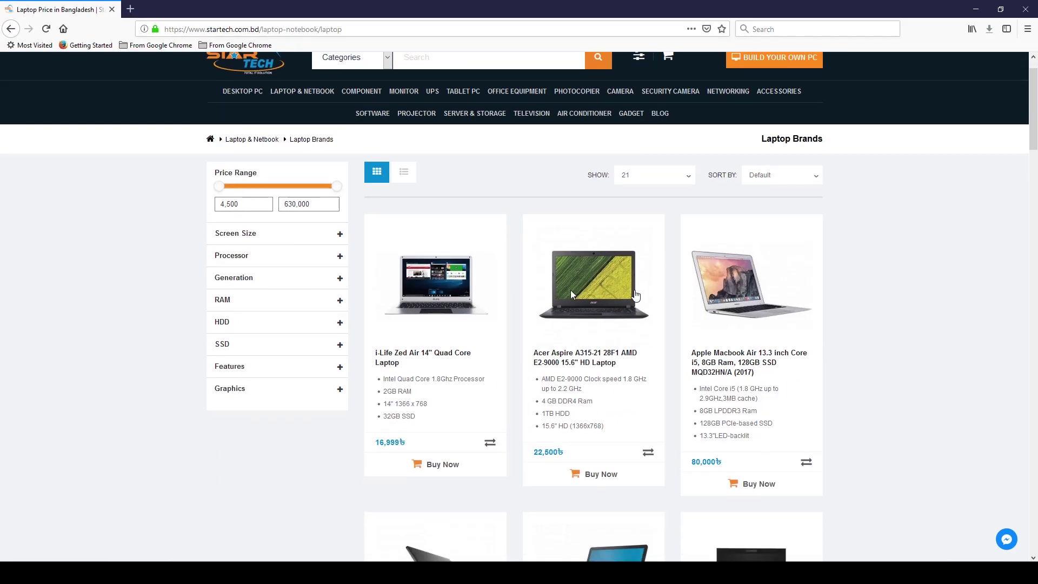
{"action": "scroll", "coordinate": [607, 316], "scroll_direction": "down", "scroll_amount": 4}
{"action": "scroll", "coordinate": [711, 304], "scroll_direction": "down", "scroll_amount": 3}
{"action": "scroll", "coordinate": [716, 306], "scroll_direction": "down", "scroll_amount": 3}
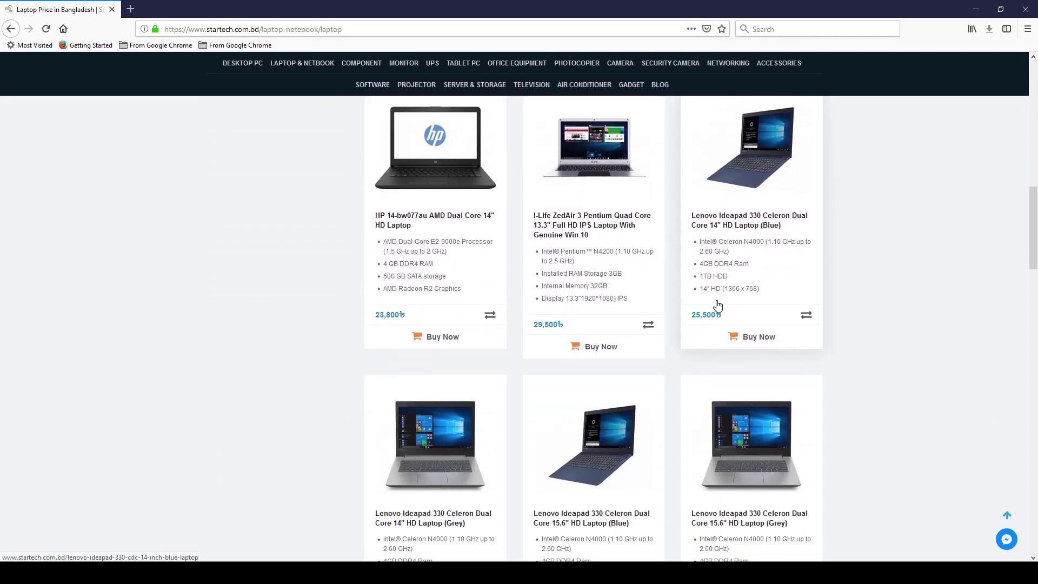
{"action": "scroll", "coordinate": [716, 301], "scroll_direction": "down", "scroll_amount": 5}
{"action": "scroll", "coordinate": [718, 304], "scroll_direction": "down", "scroll_amount": 4}
{"action": "scroll", "coordinate": [721, 302], "scroll_direction": "down", "scroll_amount": 1}
{"action": "scroll", "coordinate": [727, 297], "scroll_direction": "up", "scroll_amount": 3}
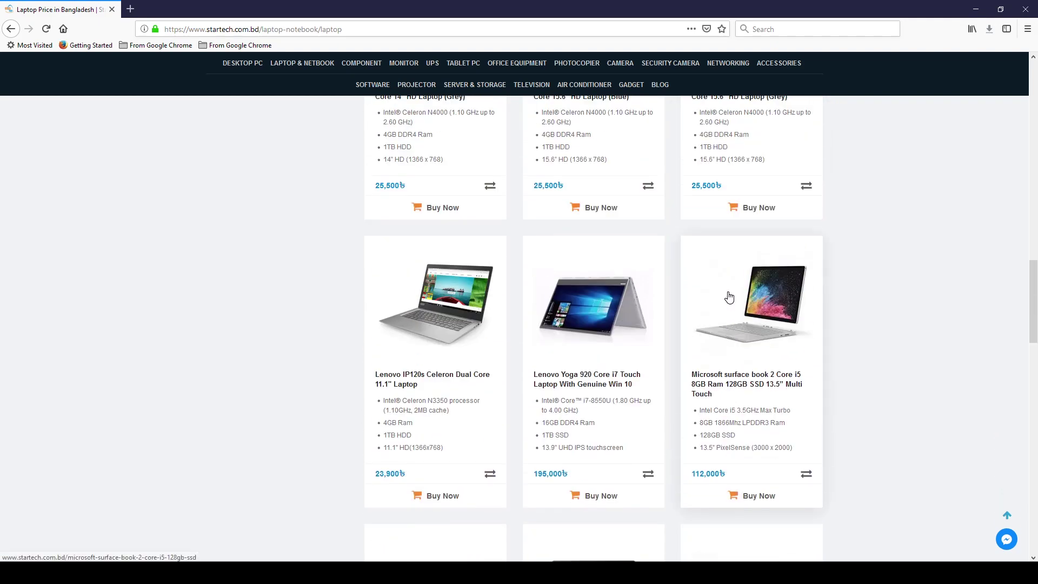
{"action": "scroll", "coordinate": [729, 296], "scroll_direction": "up", "scroll_amount": 6}
{"action": "scroll", "coordinate": [729, 297], "scroll_direction": "up", "scroll_amount": 5}
{"action": "scroll", "coordinate": [728, 297], "scroll_direction": "up", "scroll_amount": 3}
{"action": "scroll", "coordinate": [729, 297], "scroll_direction": "up", "scroll_amount": 5}
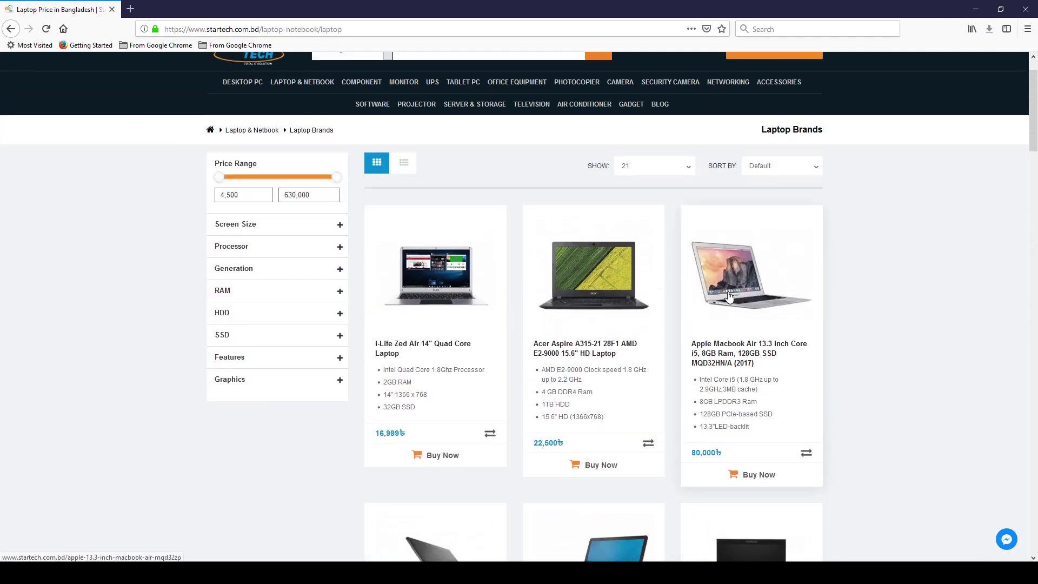
{"action": "scroll", "coordinate": [728, 297], "scroll_direction": "up", "scroll_amount": 2}
Step: Switch the laptop listing from 21 to 90 products per page
{"action": "left_click", "coordinate": [665, 224]}
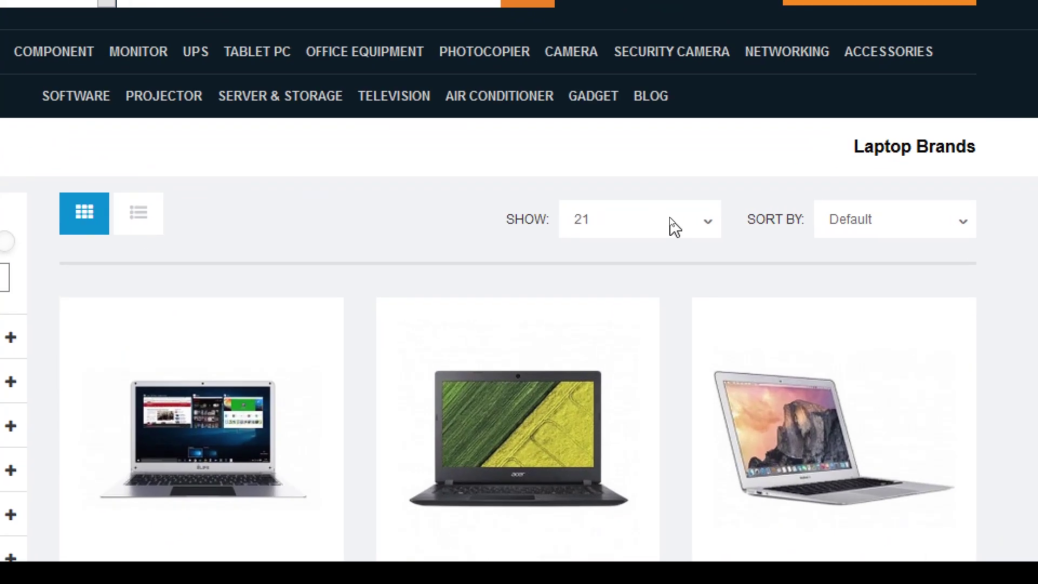
{"action": "left_click", "coordinate": [670, 221]}
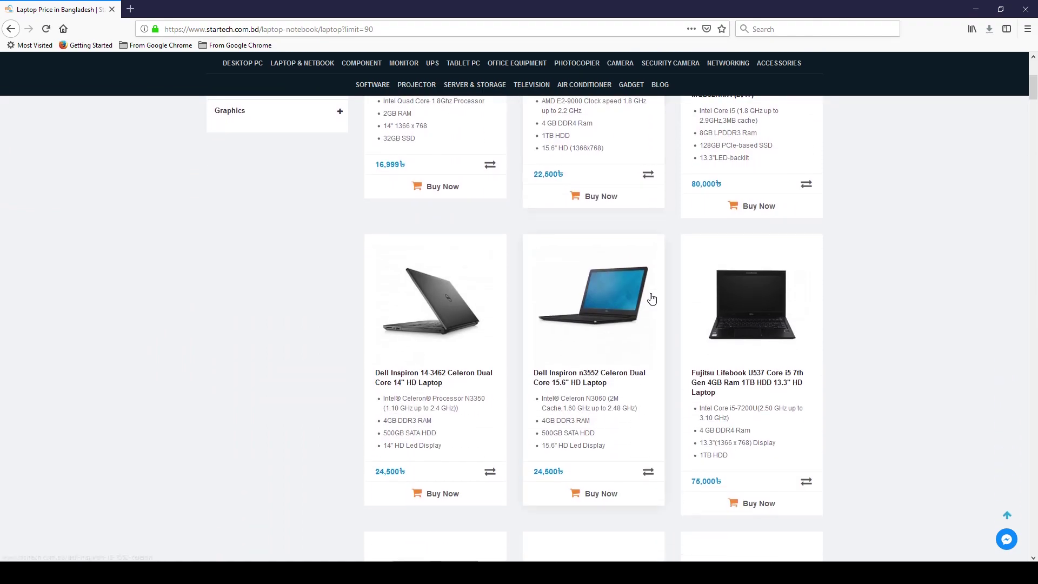
{"action": "scroll", "coordinate": [655, 299], "scroll_direction": "down", "scroll_amount": 2}
{"action": "scroll", "coordinate": [655, 299], "scroll_direction": "down", "scroll_amount": 3}
{"action": "scroll", "coordinate": [655, 297], "scroll_direction": "down", "scroll_amount": 2}
{"action": "scroll", "coordinate": [655, 297], "scroll_direction": "down", "scroll_amount": 1}
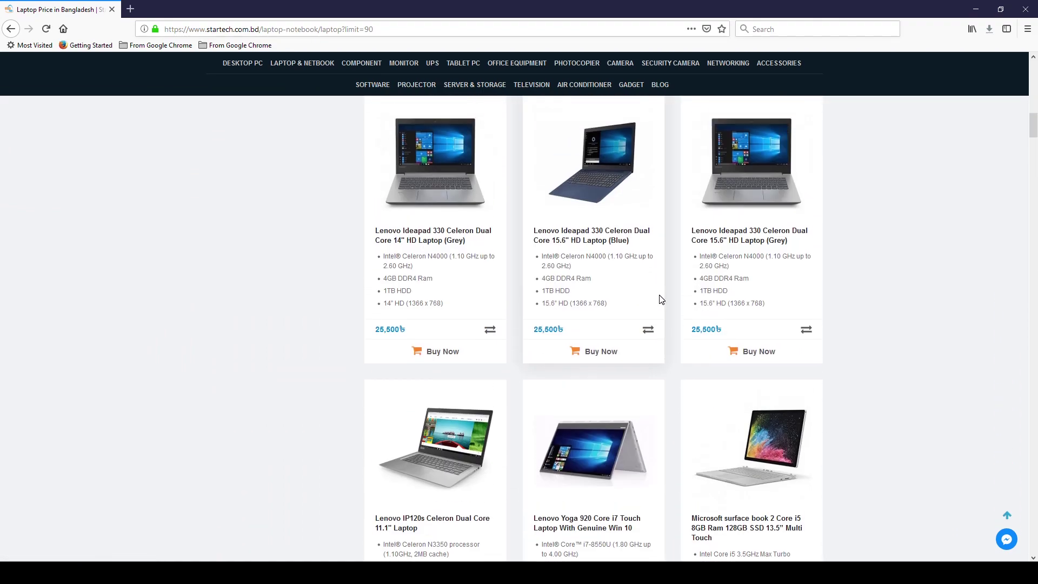
{"action": "scroll", "coordinate": [659, 301], "scroll_direction": "up", "scroll_amount": 5}
{"action": "scroll", "coordinate": [658, 300], "scroll_direction": "up", "scroll_amount": 3}
{"action": "scroll", "coordinate": [730, 268], "scroll_direction": "up", "scroll_amount": 1}
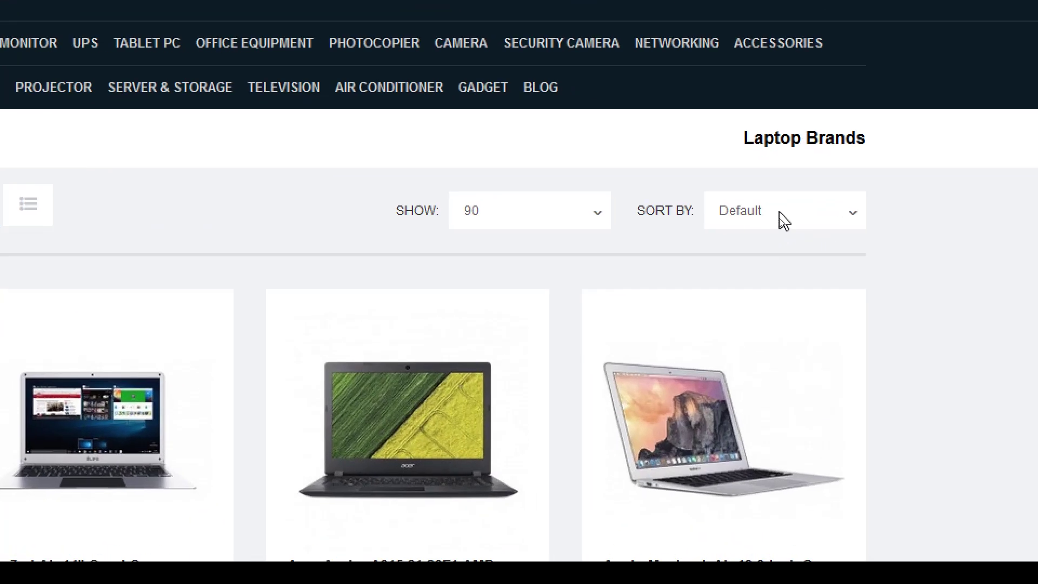
{"action": "left_click", "coordinate": [782, 221]}
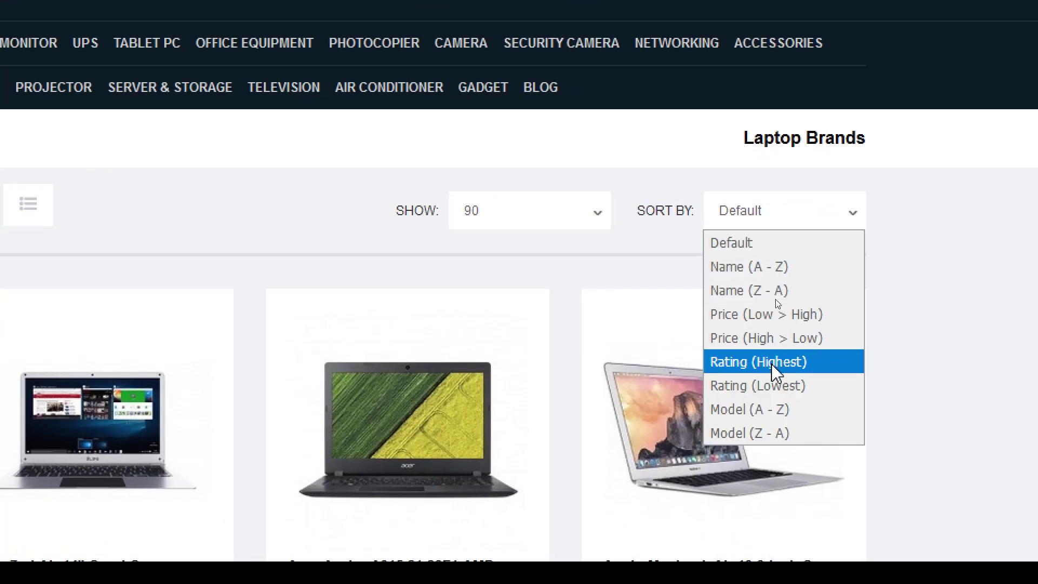
Step: Sort laptops by Price (Low > High) and jump back to the top of the list
{"action": "left_click", "coordinate": [779, 313]}
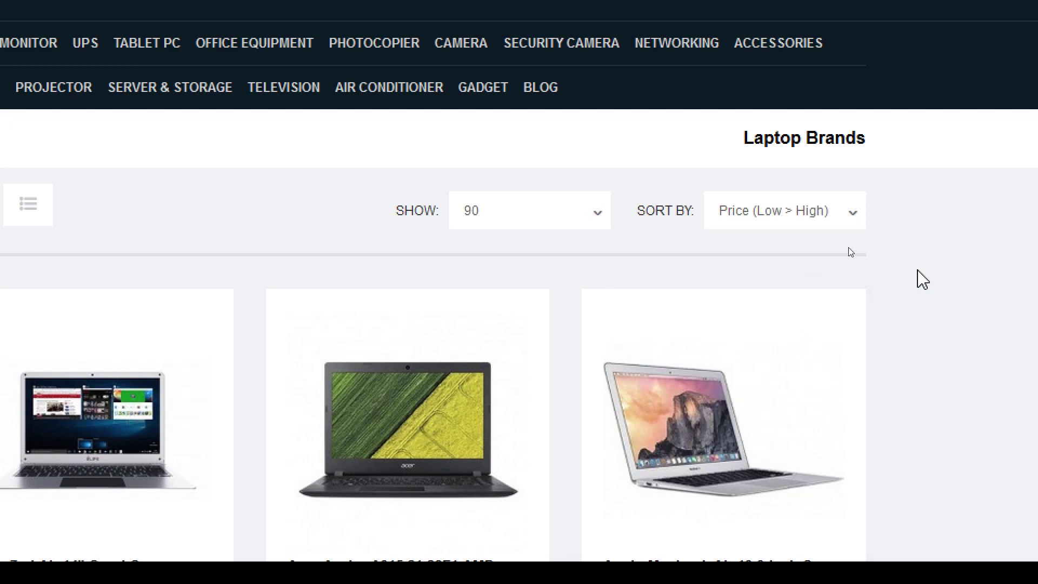
{"action": "scroll", "coordinate": [845, 254], "scroll_direction": "down", "scroll_amount": 1}
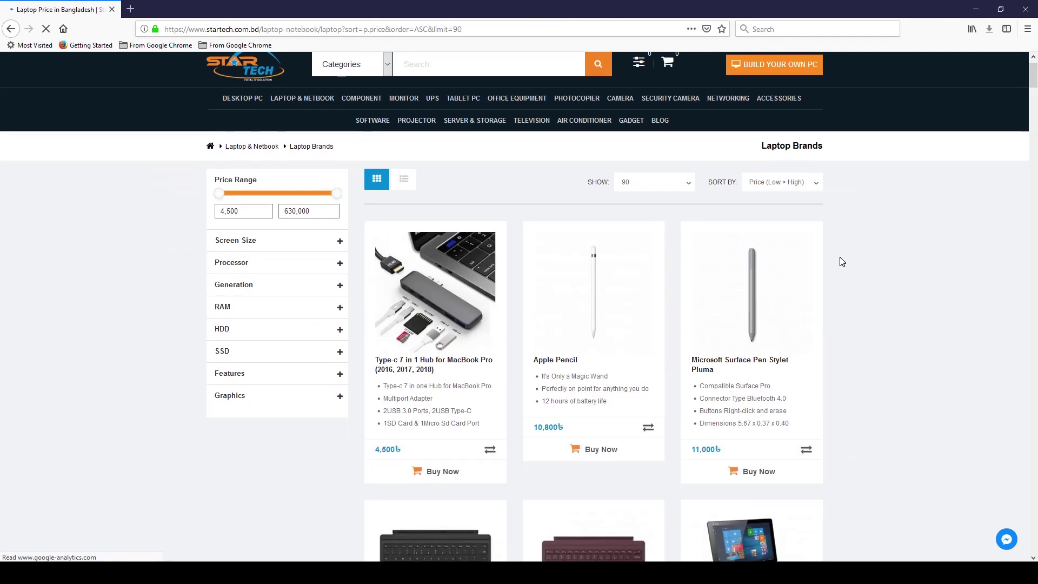
{"action": "scroll", "coordinate": [843, 258], "scroll_direction": "down", "scroll_amount": 3}
{"action": "scroll", "coordinate": [846, 261], "scroll_direction": "down", "scroll_amount": 2}
{"action": "scroll", "coordinate": [848, 265], "scroll_direction": "down", "scroll_amount": 2}
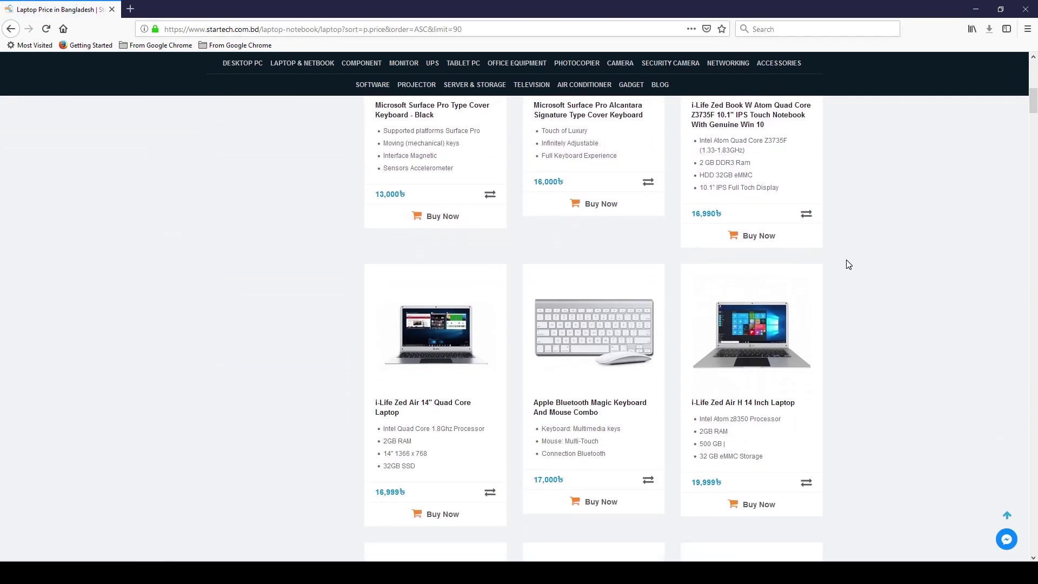
{"action": "scroll", "coordinate": [849, 264], "scroll_direction": "down", "scroll_amount": 2}
{"action": "scroll", "coordinate": [848, 262], "scroll_direction": "down", "scroll_amount": 1}
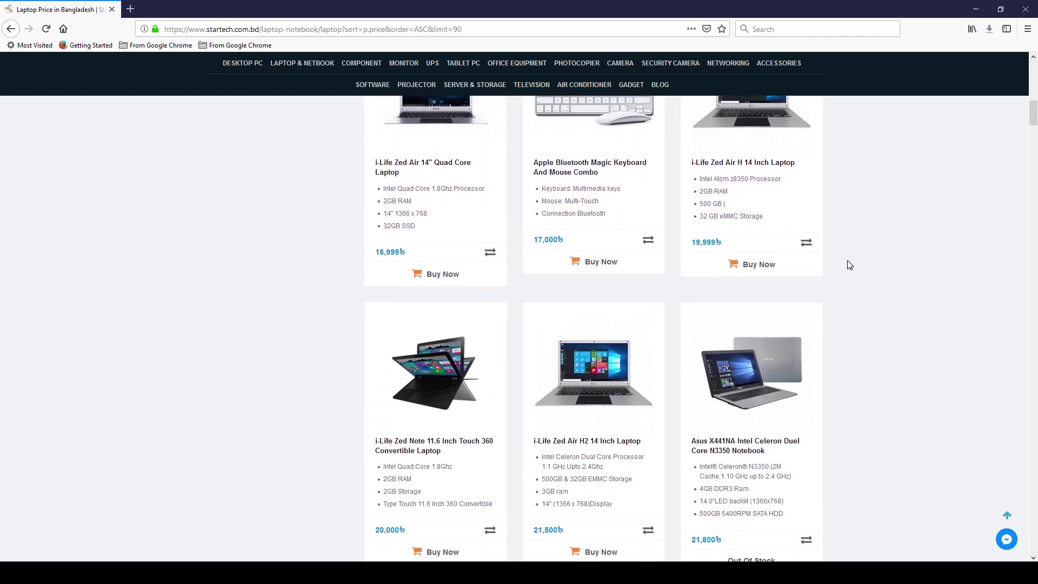
{"action": "scroll", "coordinate": [848, 263], "scroll_direction": "down", "scroll_amount": 1}
{"action": "key", "text": "Home"}
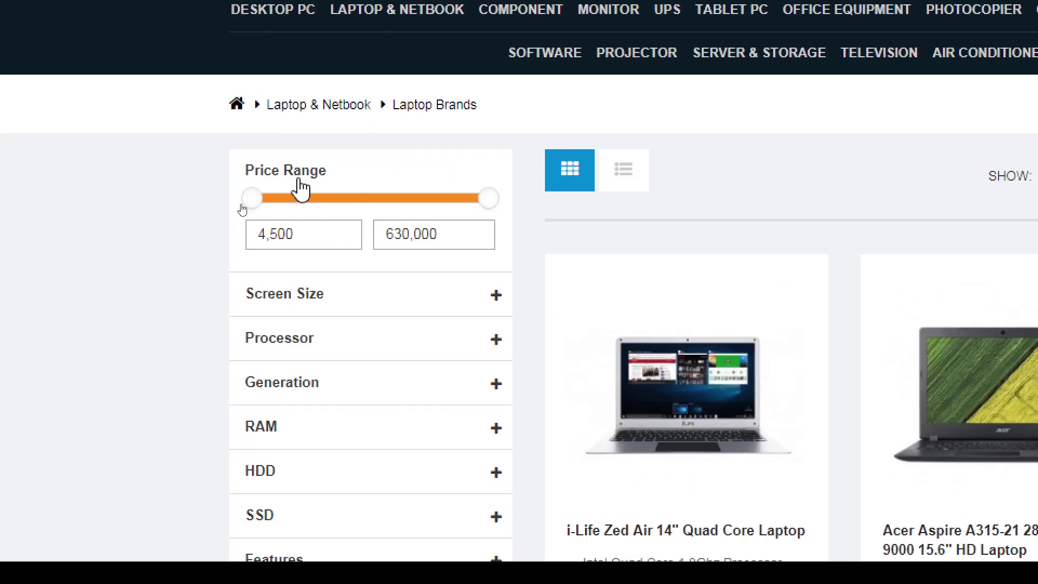
{"action": "scroll", "coordinate": [301, 186], "scroll_direction": "down", "scroll_amount": 2}
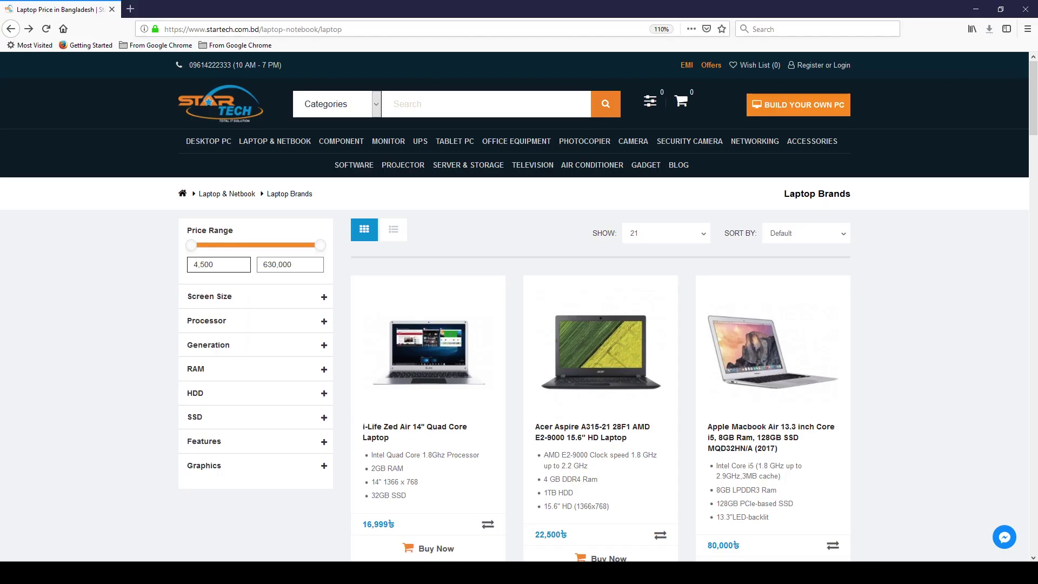
Step: Reset the page zoom and apply a 40,000–50,000 price range
{"action": "key", "text": "ctrl+minus"}
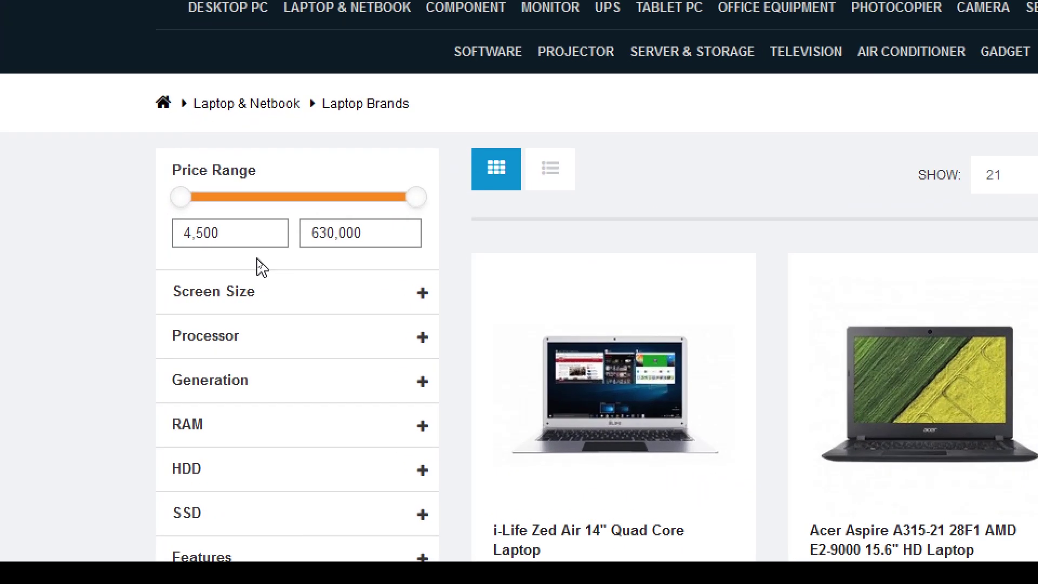
{"action": "left_click_drag", "start_coordinate": [234, 233], "coordinate": [40, 228]}
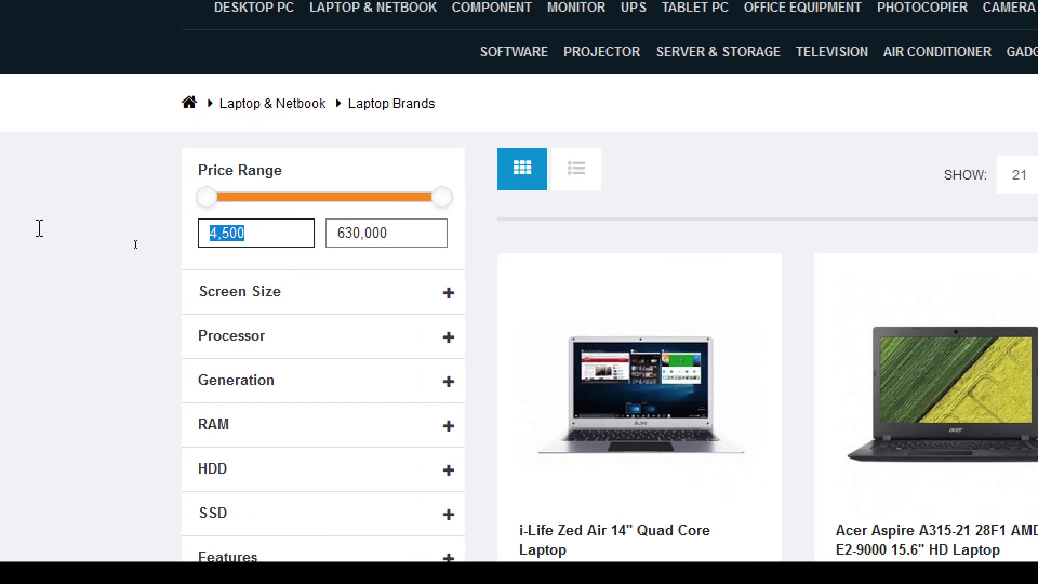
{"action": "type", "text": "40000"}
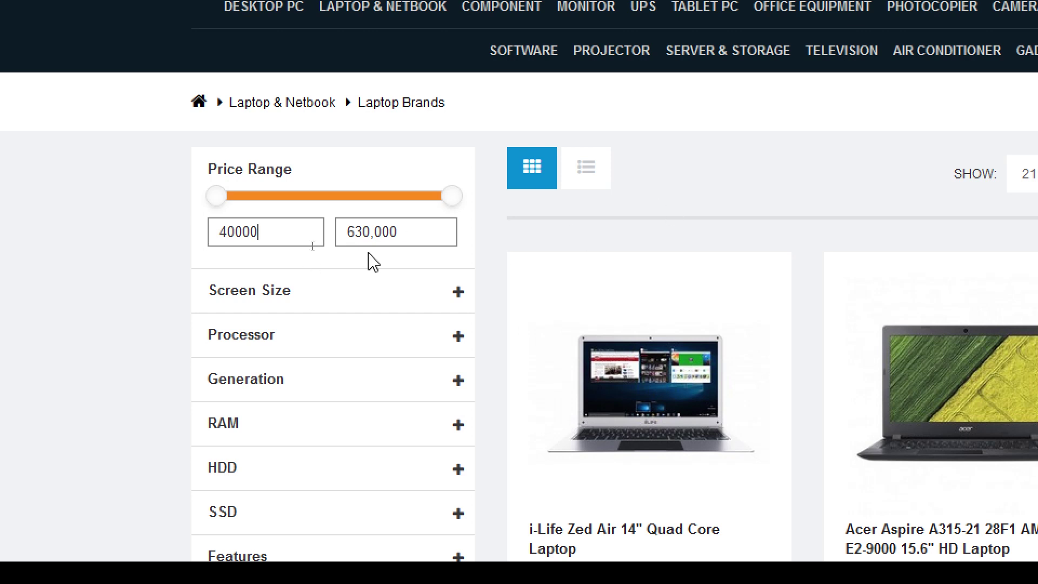
{"action": "key", "text": "Tab"}
{"action": "type", "text": "50000"}
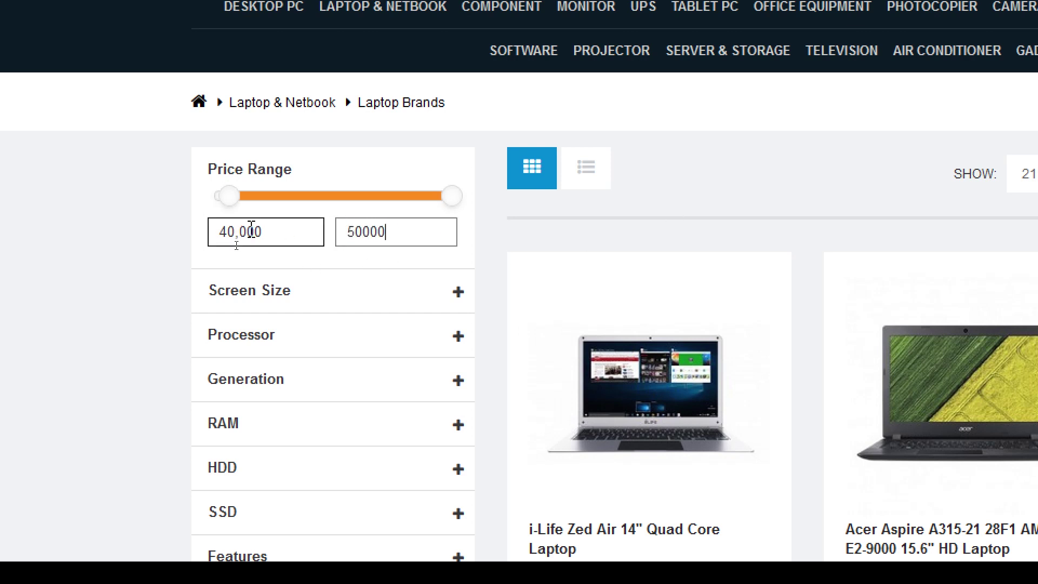
{"action": "key", "text": "Return"}
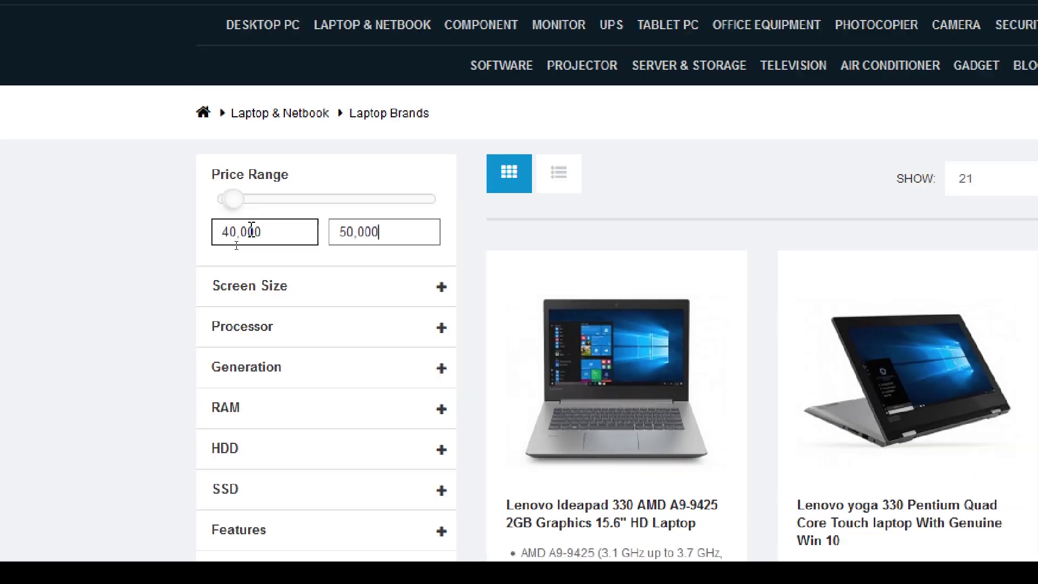
{"action": "scroll", "coordinate": [583, 305], "scroll_direction": "down", "scroll_amount": 1}
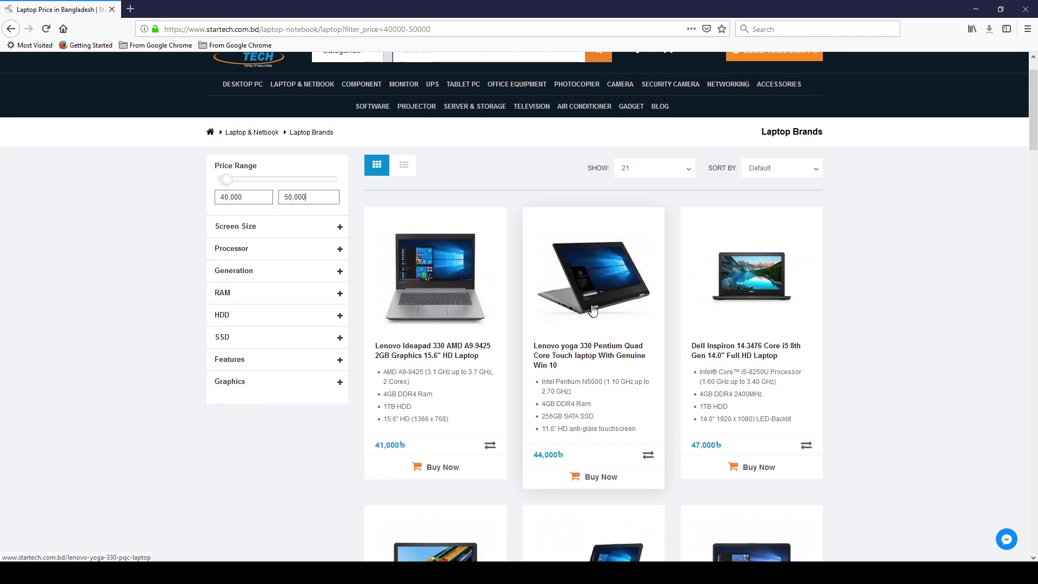
{"action": "scroll", "coordinate": [592, 307], "scroll_direction": "down", "scroll_amount": 2}
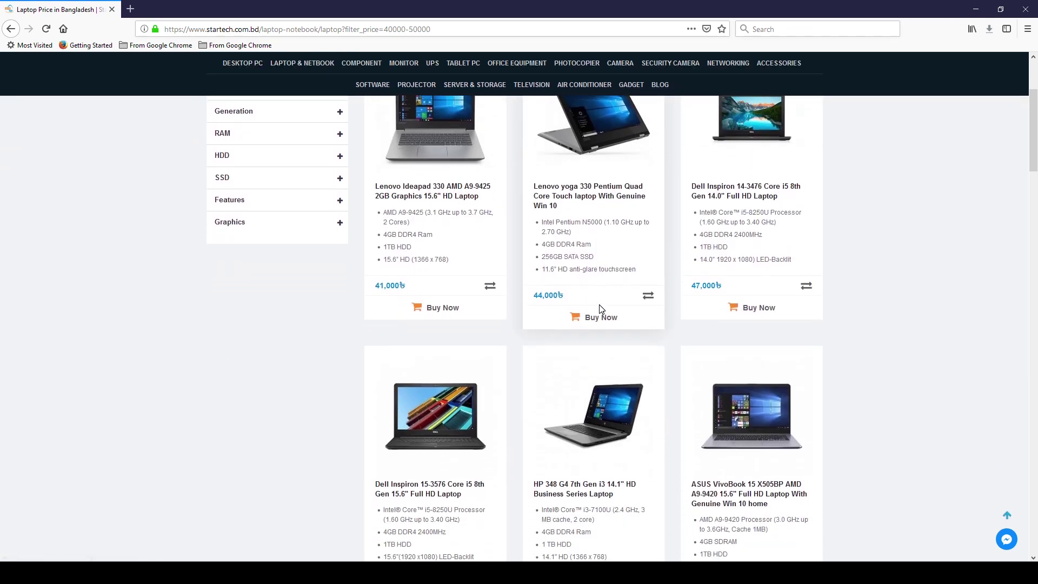
{"action": "scroll", "coordinate": [599, 309], "scroll_direction": "down", "scroll_amount": 2}
{"action": "scroll", "coordinate": [599, 309], "scroll_direction": "down", "scroll_amount": 2}
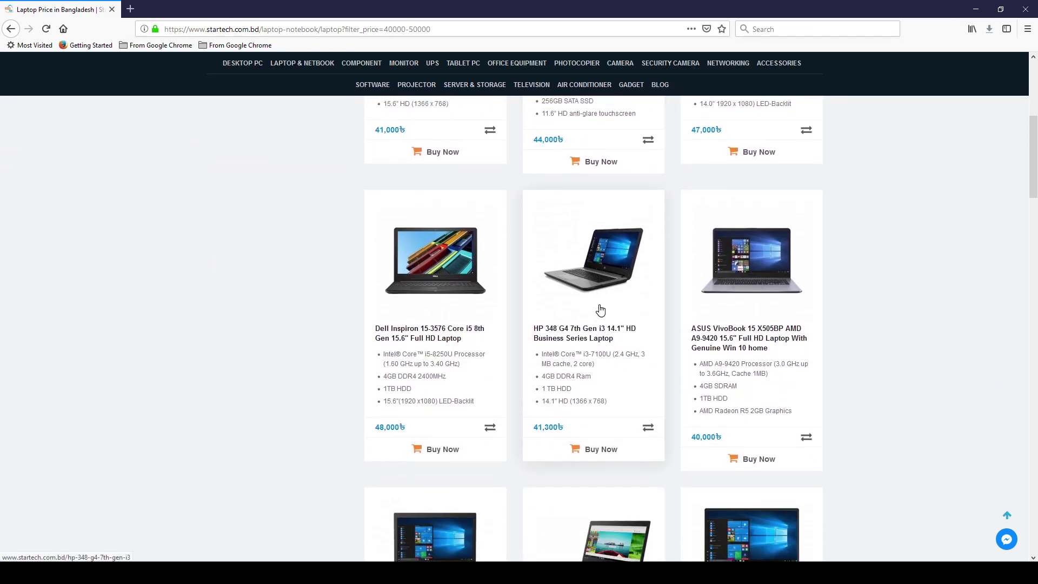
{"action": "scroll", "coordinate": [599, 309], "scroll_direction": "up", "scroll_amount": 5}
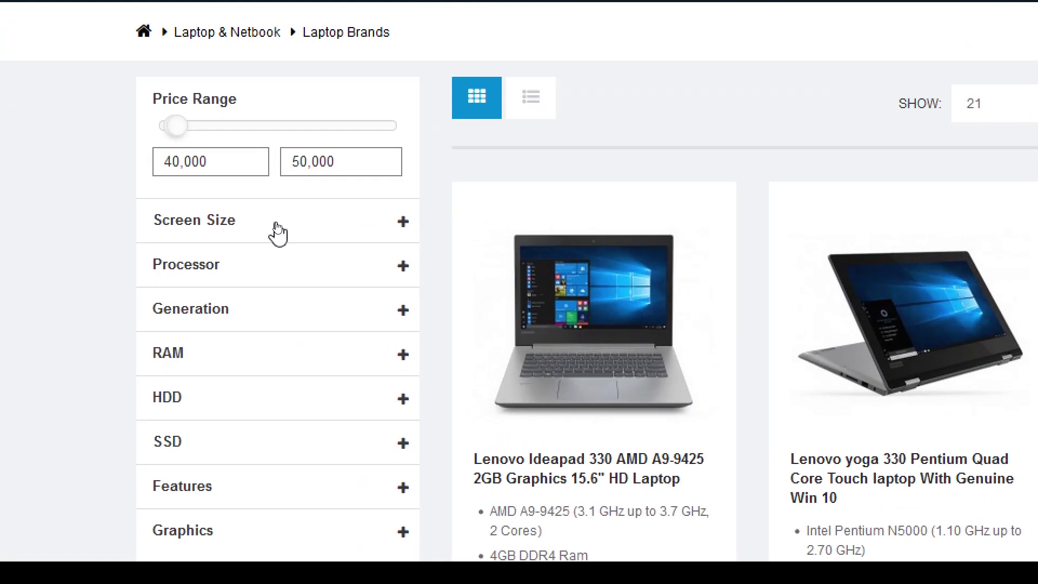
Step: Tick the 15 Inch- 15.9 Inch screen size filter
{"action": "left_click", "coordinate": [330, 230]}
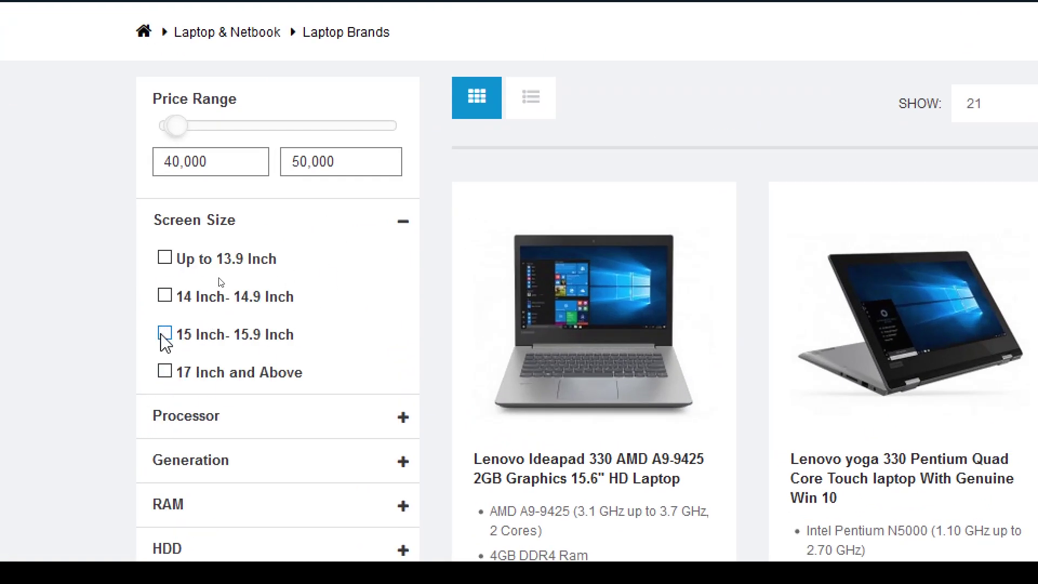
{"action": "left_click", "coordinate": [165, 334]}
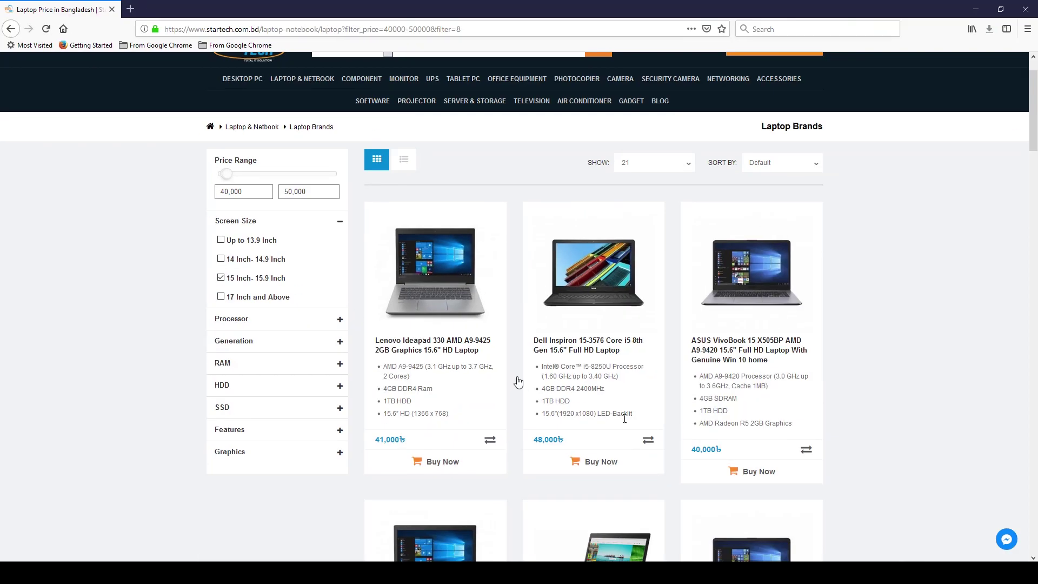
{"action": "scroll", "coordinate": [624, 418], "scroll_direction": "down", "scroll_amount": 4}
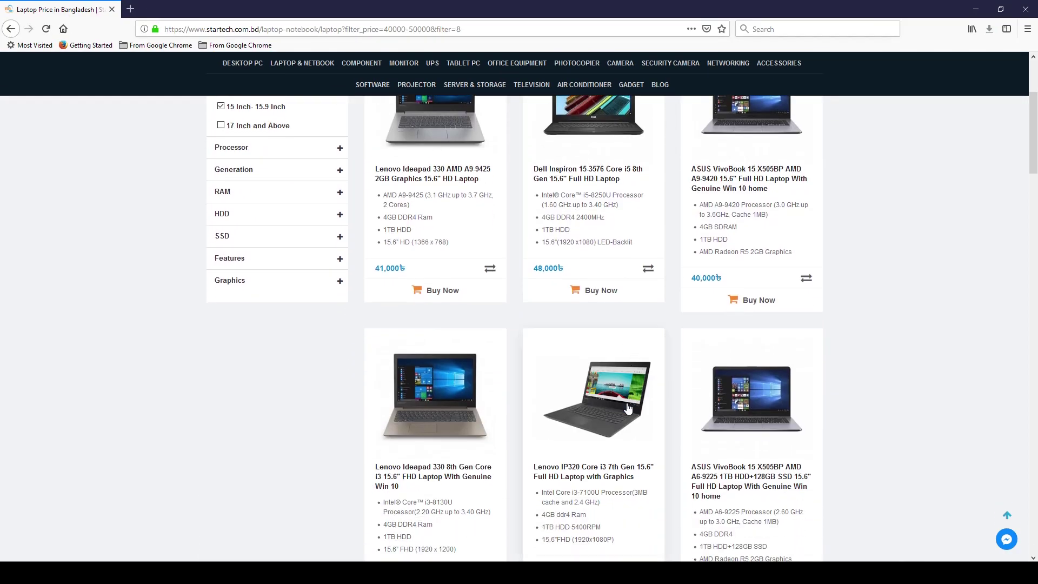
{"action": "scroll", "coordinate": [631, 408], "scroll_direction": "down", "scroll_amount": 3}
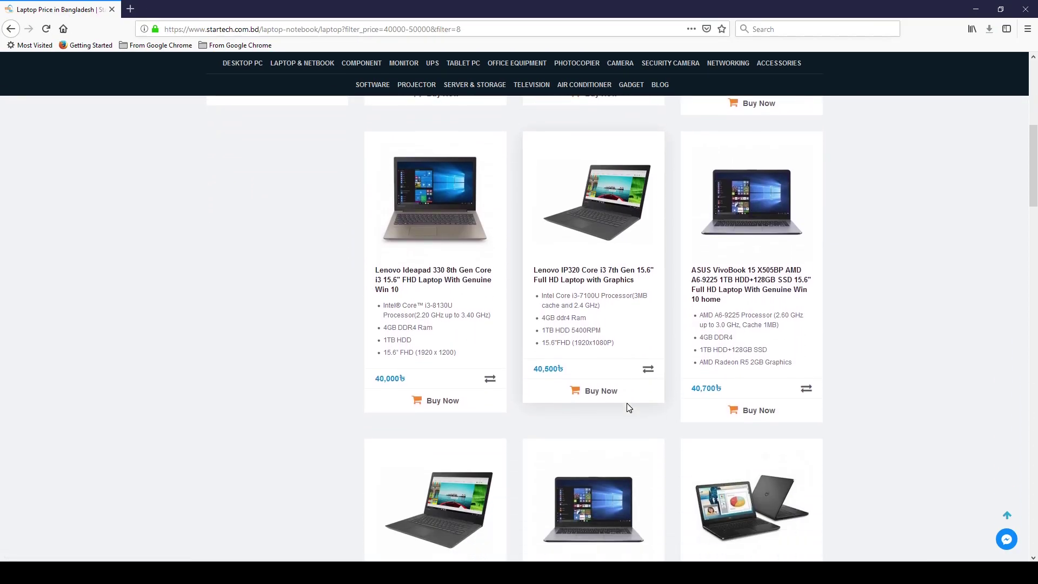
{"action": "scroll", "coordinate": [251, 324], "scroll_direction": "up", "scroll_amount": 5}
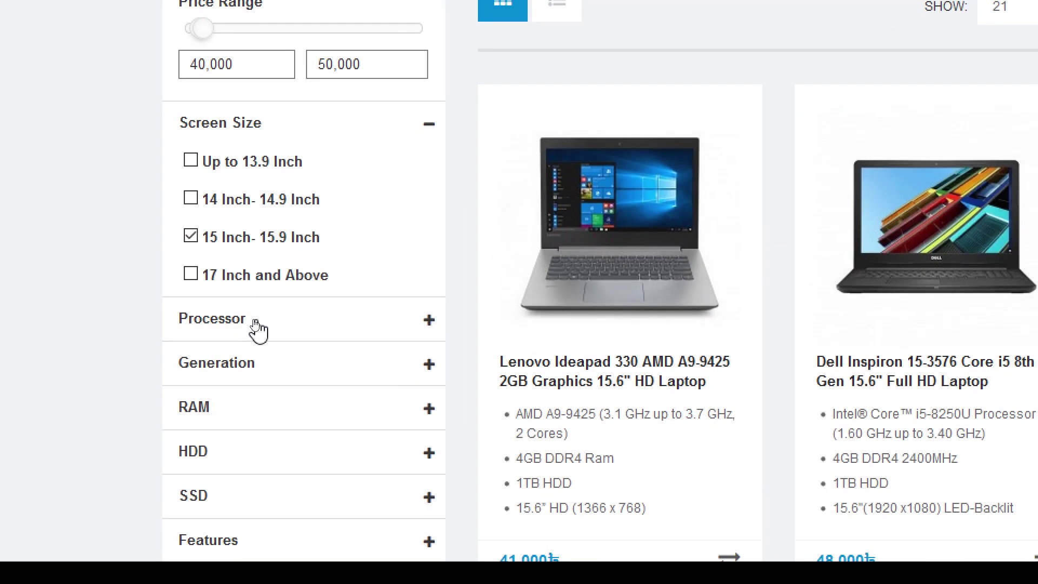
Step: Tick the i3 processor, 8th Gen and 4 GB RAM filters
{"action": "left_click", "coordinate": [252, 323]}
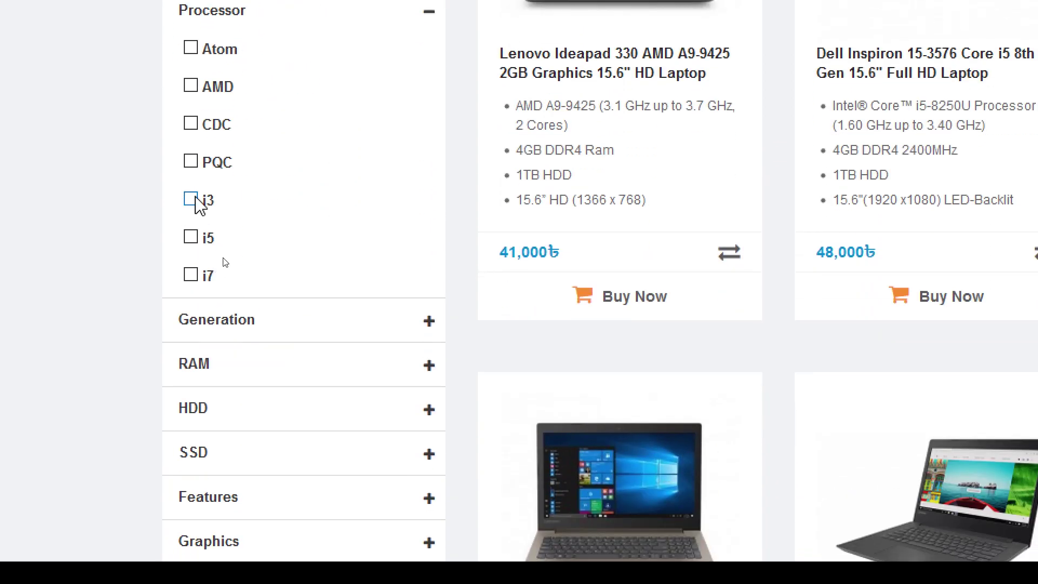
{"action": "left_click", "coordinate": [194, 200]}
{"action": "left_click", "coordinate": [303, 324]}
{"action": "left_click", "coordinate": [191, 508]}
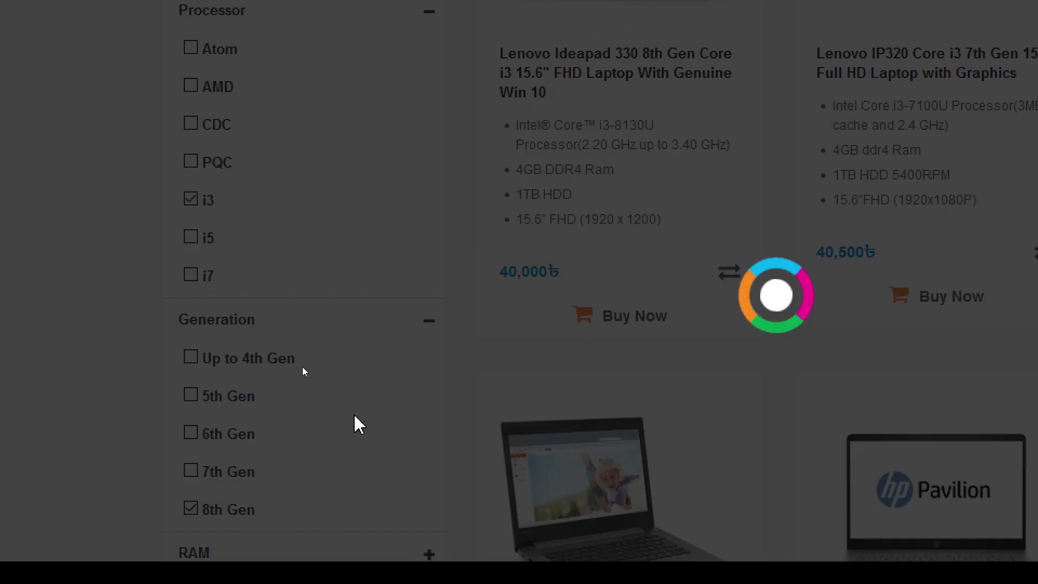
{"action": "scroll", "coordinate": [355, 424], "scroll_direction": "down", "scroll_amount": 3}
{"action": "left_click", "coordinate": [378, 328]}
{"action": "left_click", "coordinate": [190, 410]}
{"action": "scroll", "coordinate": [419, 418], "scroll_direction": "down", "scroll_amount": 3}
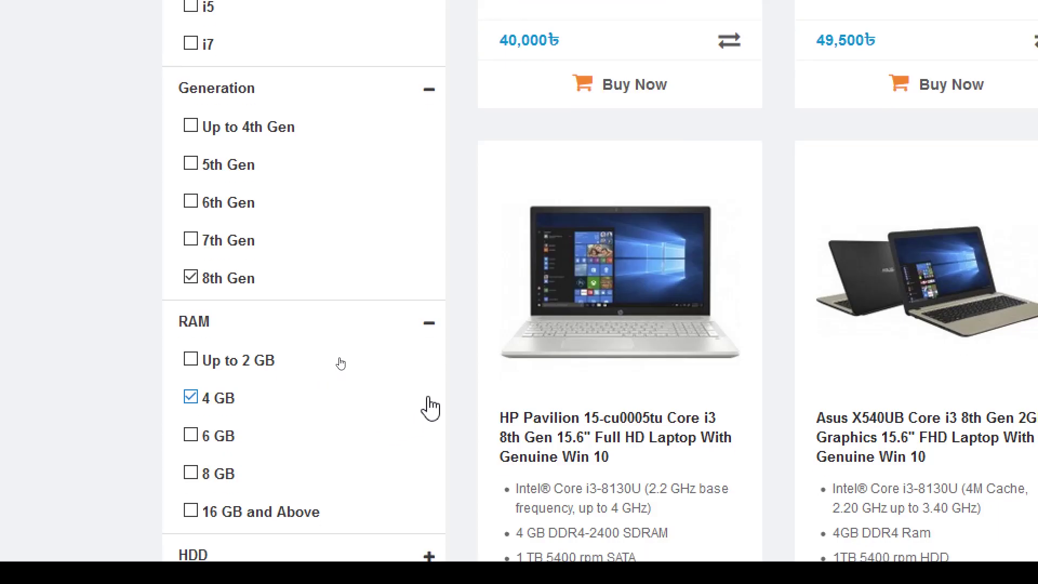
{"action": "scroll", "coordinate": [277, 388], "scroll_direction": "down", "scroll_amount": 3}
Step: Add the 1TB HDD and 128GB SSD storage filters
{"action": "left_click", "coordinate": [258, 351]}
{"action": "left_click", "coordinate": [195, 417]}
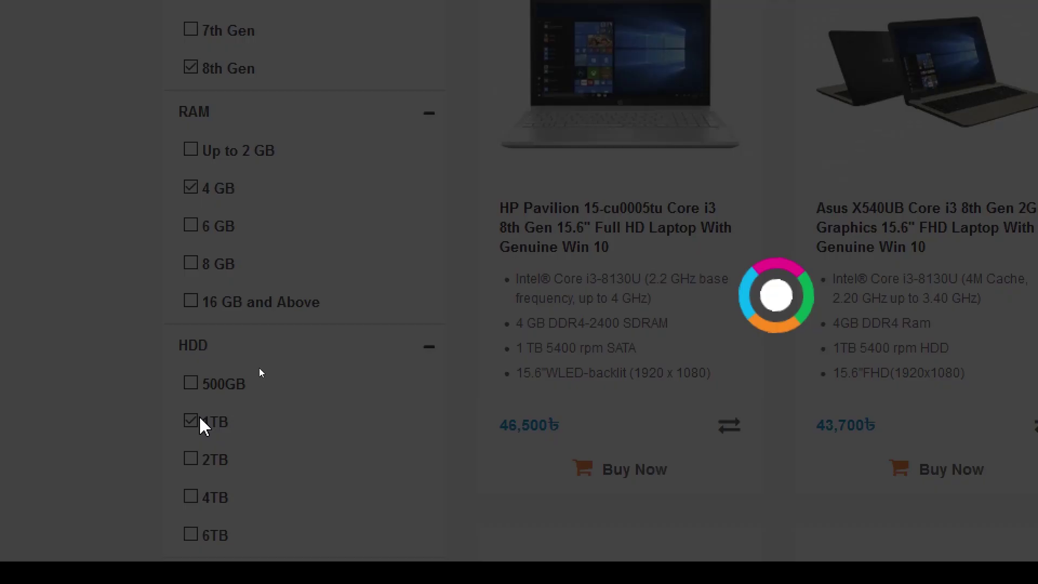
{"action": "scroll", "coordinate": [333, 361], "scroll_direction": "down", "scroll_amount": 5}
{"action": "left_click", "coordinate": [333, 358]}
{"action": "left_click", "coordinate": [191, 397]}
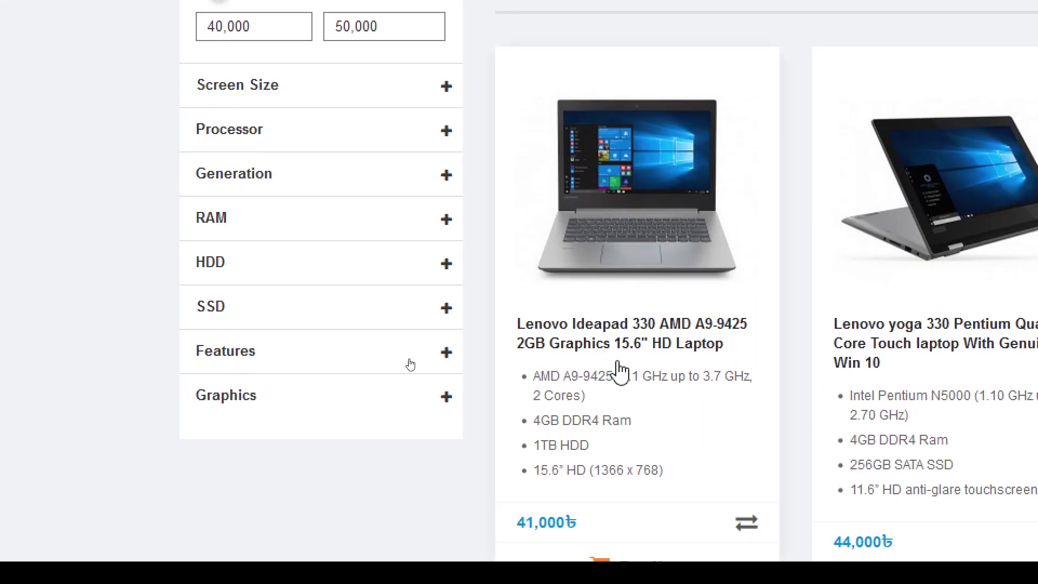
Step: Tick Backlit Keyboard and OS under Features, and 2GB under Graphics
{"action": "left_click", "coordinate": [340, 355]}
{"action": "scroll", "coordinate": [340, 344], "scroll_direction": "down", "scroll_amount": 3}
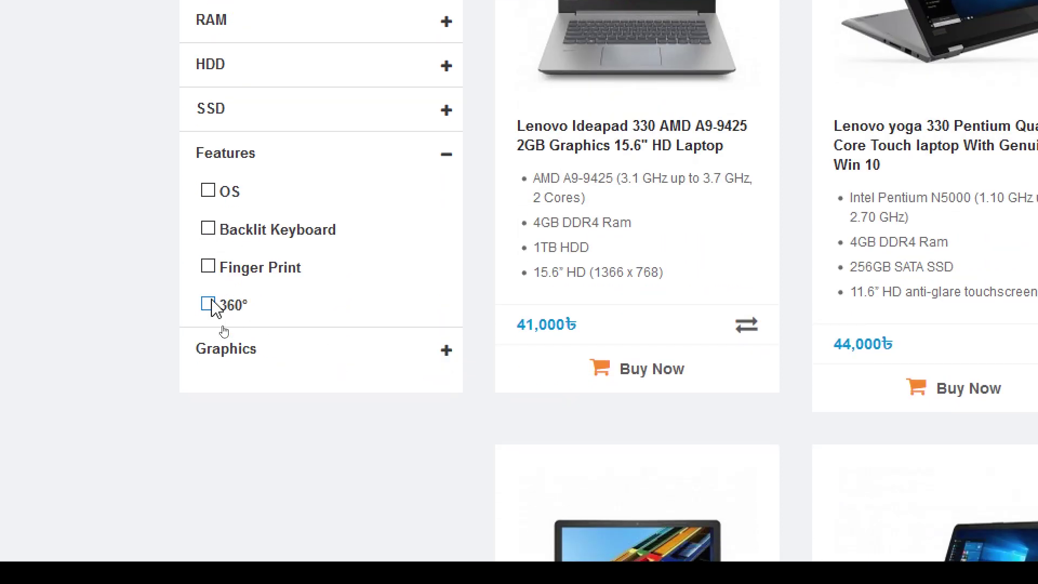
{"action": "left_click", "coordinate": [208, 236]}
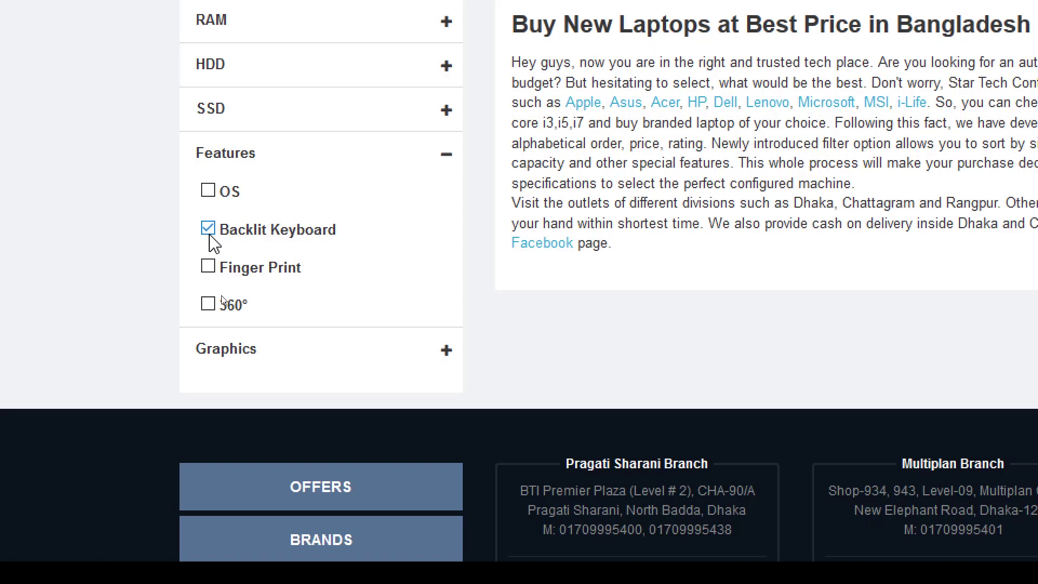
{"action": "left_click", "coordinate": [208, 194]}
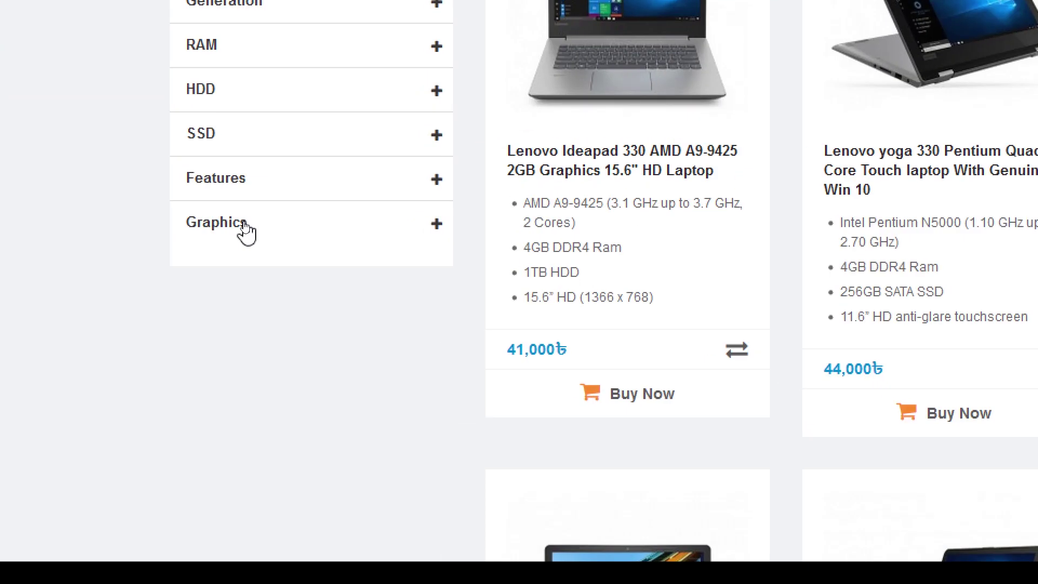
{"action": "left_click", "coordinate": [243, 226]}
{"action": "left_click", "coordinate": [220, 260]}
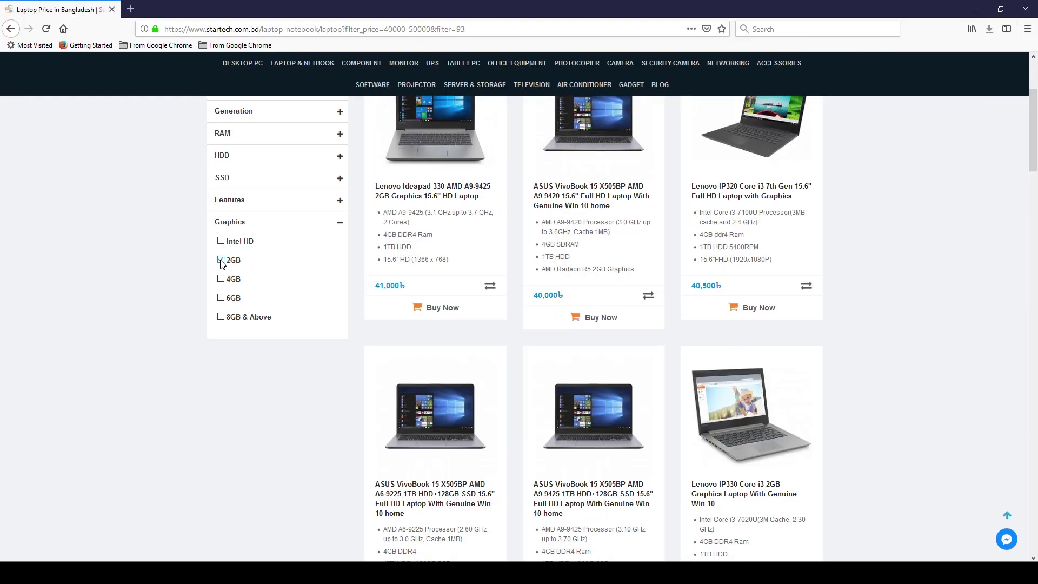
{"action": "scroll", "coordinate": [548, 209], "scroll_direction": "down", "scroll_amount": 4}
{"action": "scroll", "coordinate": [563, 225], "scroll_direction": "down", "scroll_amount": 4}
{"action": "scroll", "coordinate": [565, 224], "scroll_direction": "down", "scroll_amount": 4}
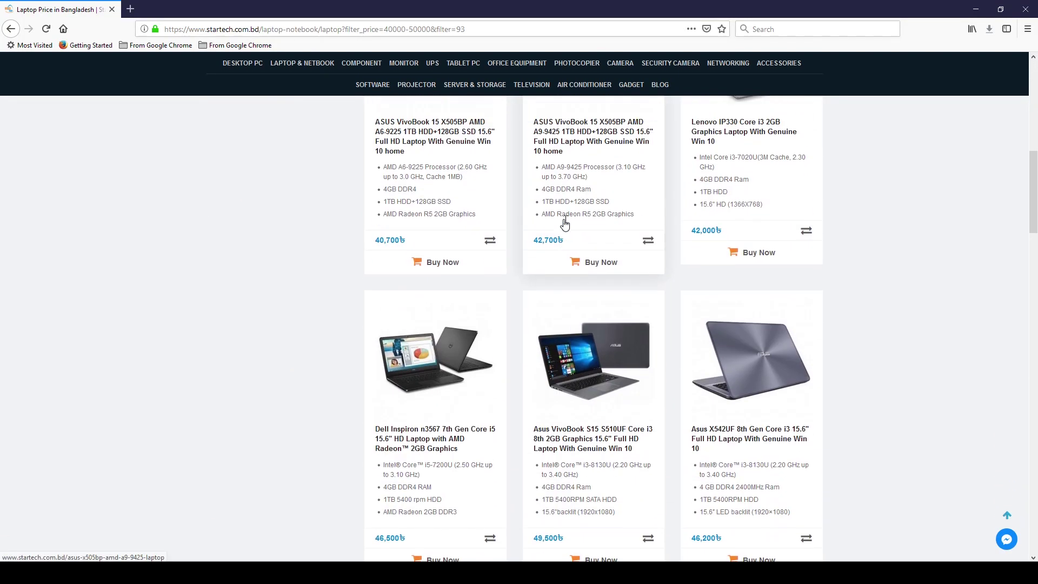
{"action": "scroll", "coordinate": [565, 224], "scroll_direction": "up", "scroll_amount": 4}
{"action": "scroll", "coordinate": [226, 318], "scroll_direction": "up", "scroll_amount": 1}
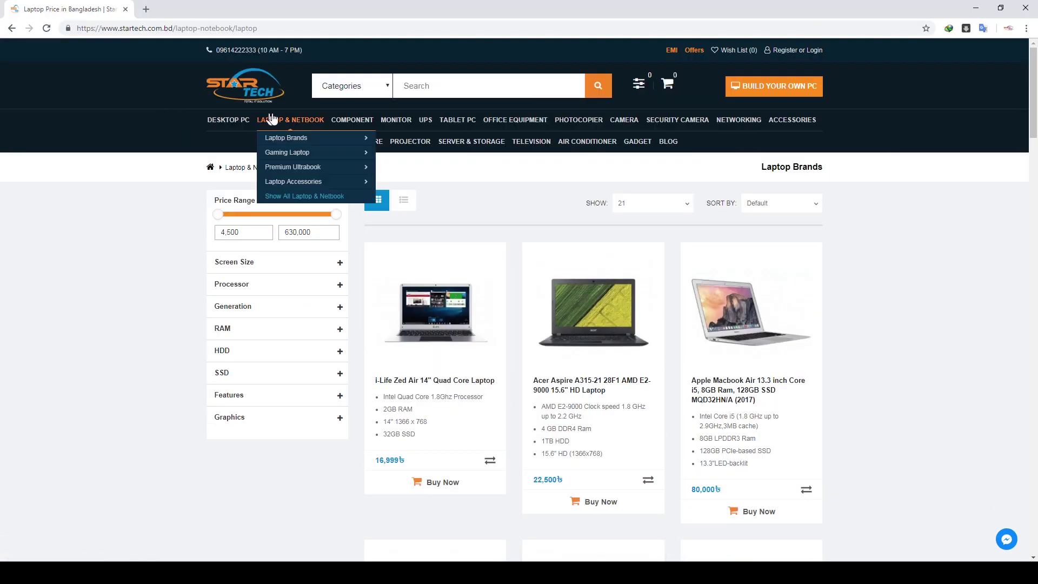